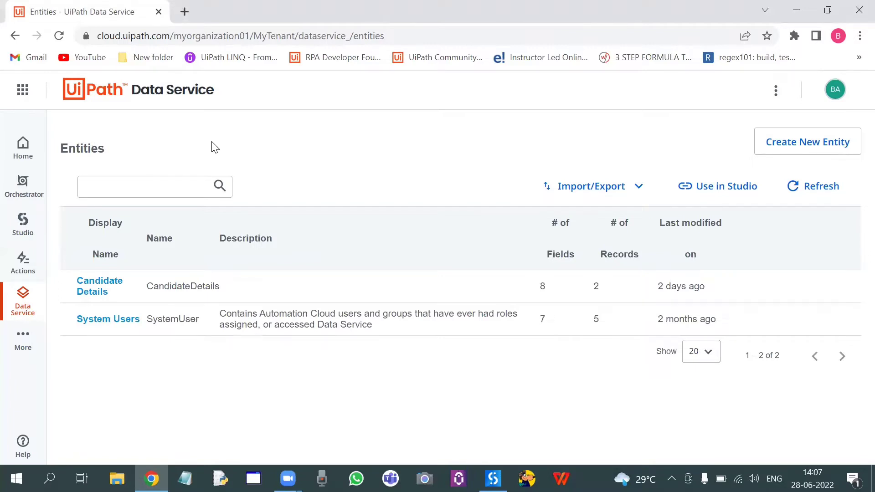
Step: Go to UiPath Apps and open the Uipath Impulse App for editing
click(23, 341)
click(135, 327)
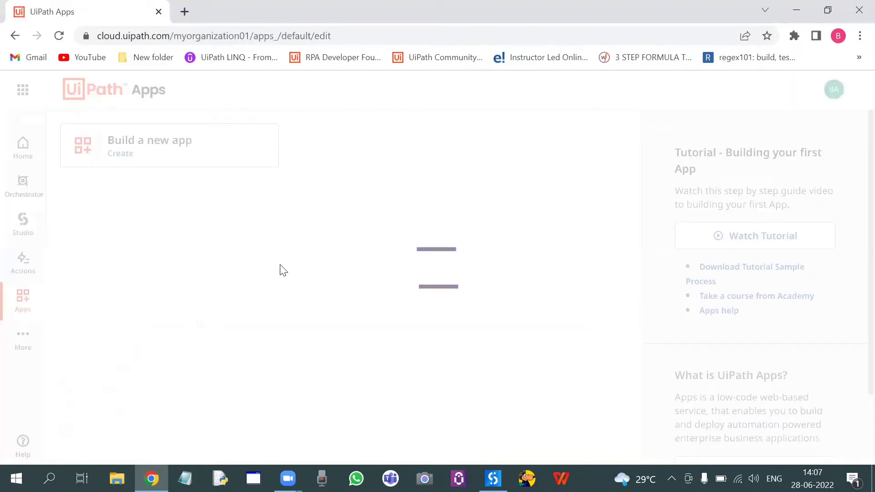
mouse_move(182, 296)
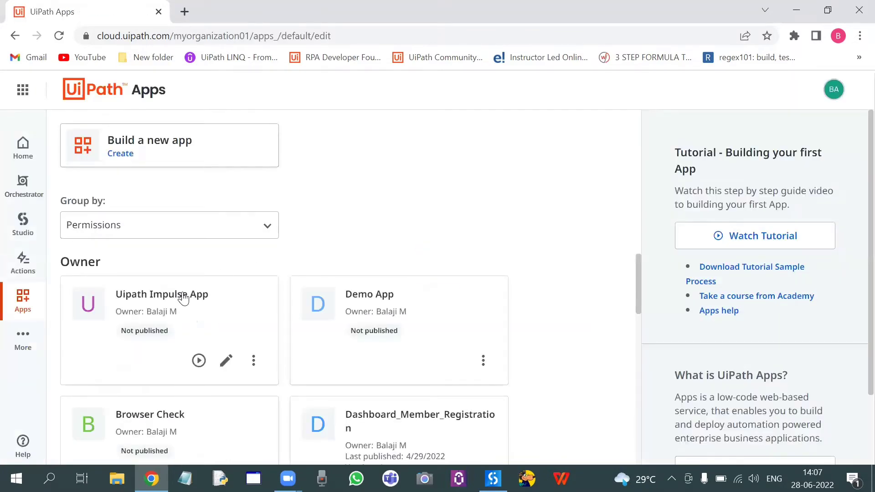
click(227, 363)
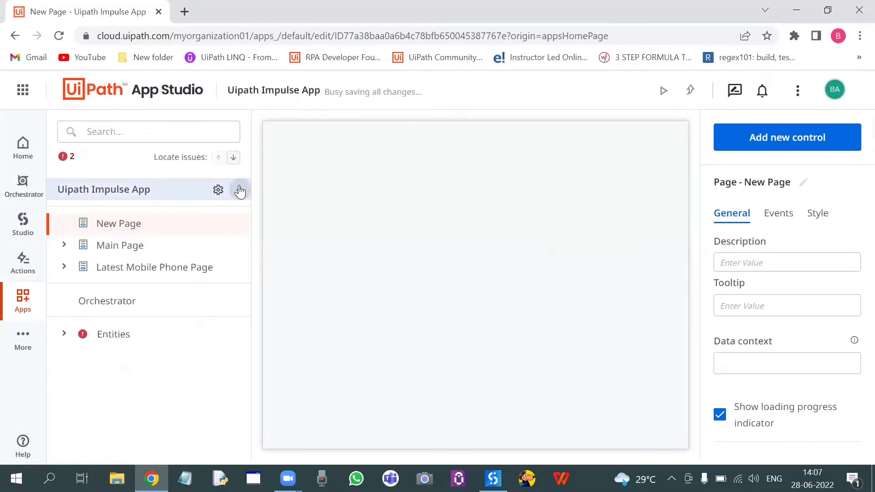
Step: Examine the app's Candidate Details entity, its fields and data records, and the System Users entity's data
click(64, 335)
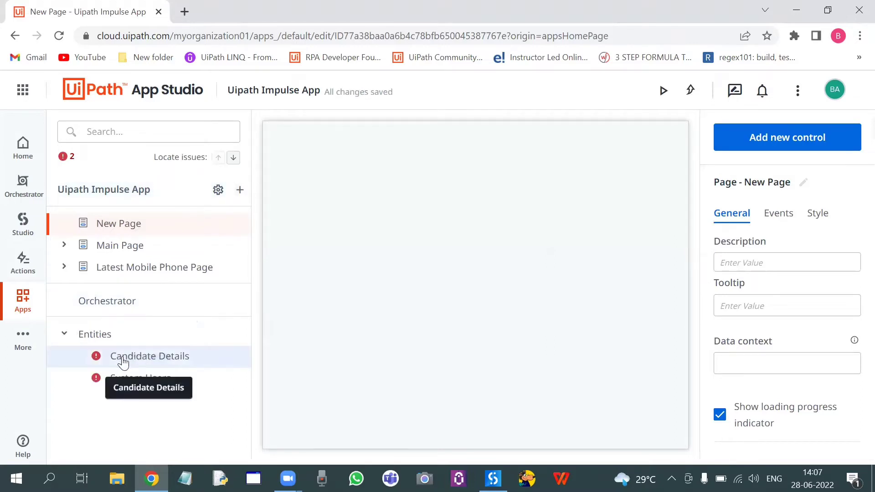
click(145, 351)
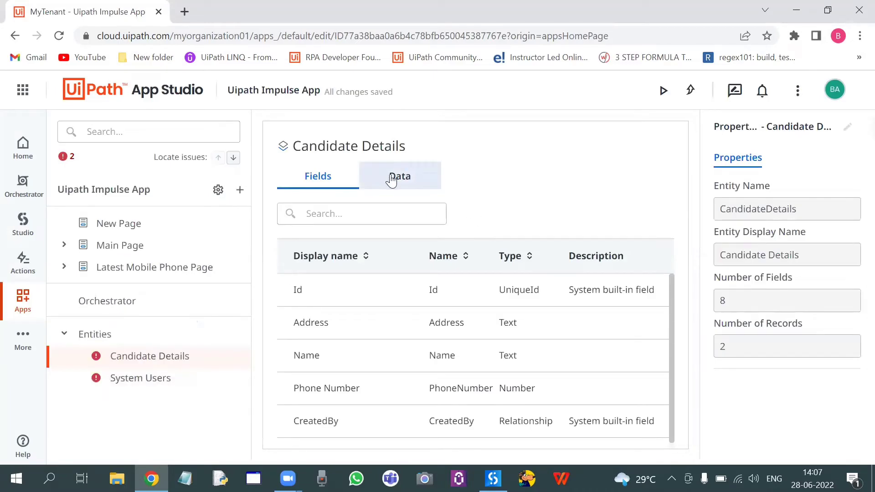
click(391, 180)
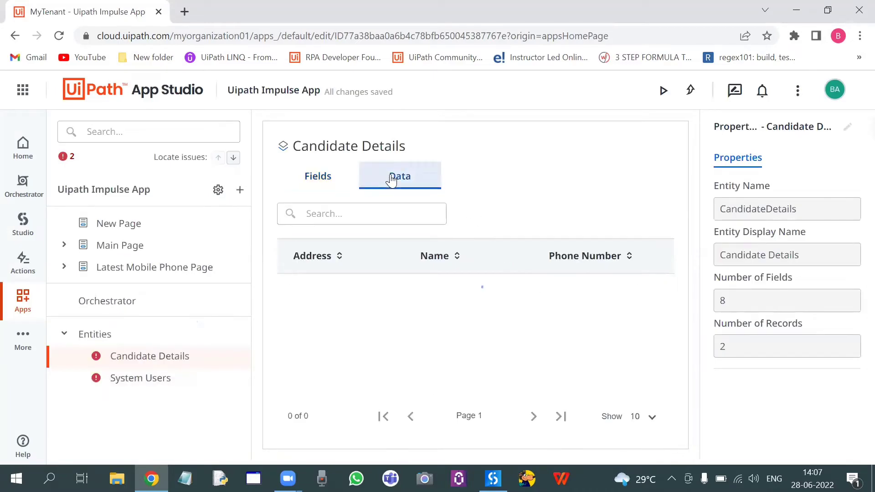
click(172, 382)
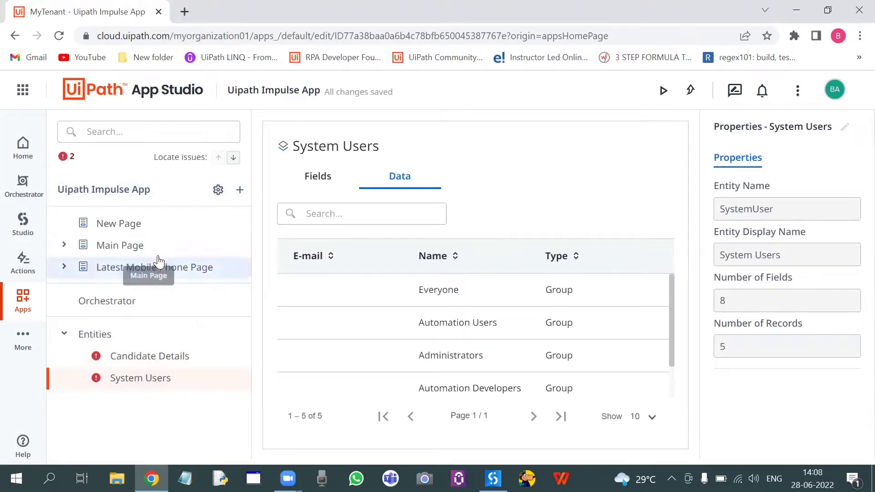
Step: Check the tenant entities offered for adding to the app, preview the Candidate Details fields, and leave without adding any
click(240, 192)
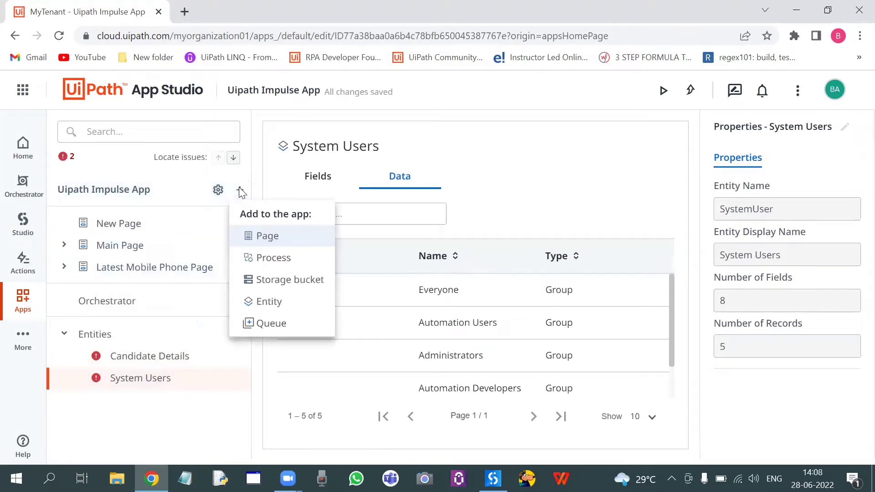
click(267, 302)
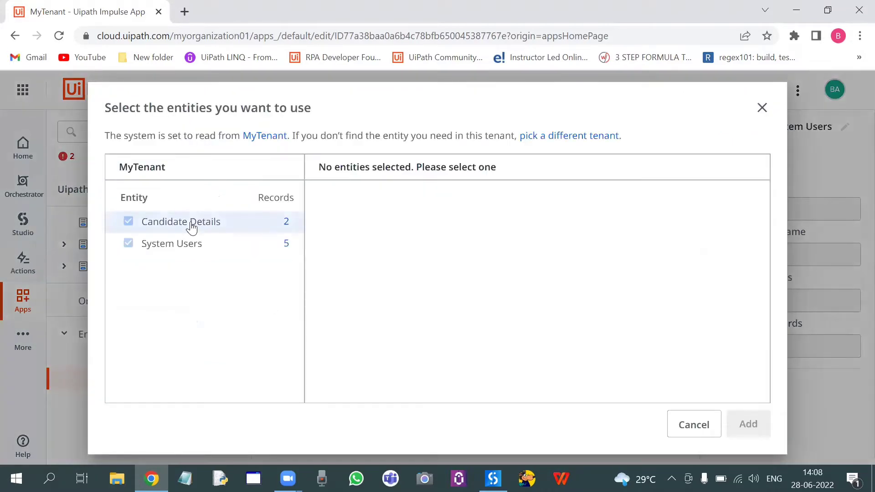
click(192, 227)
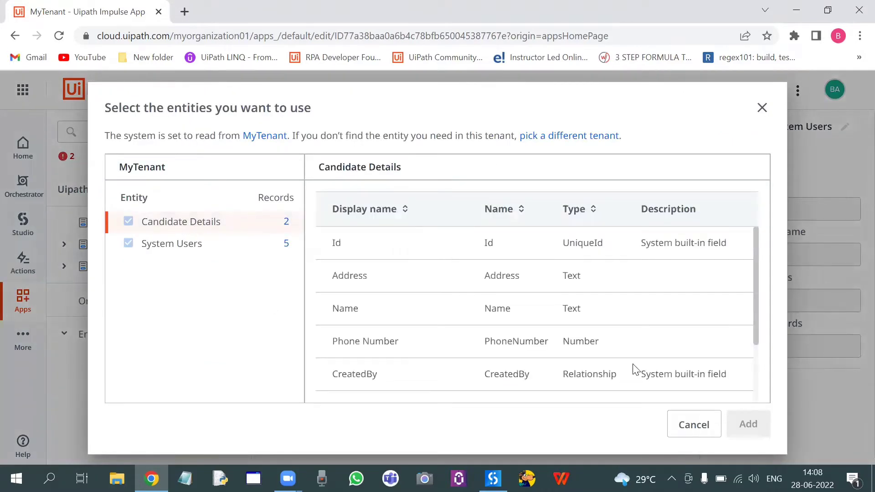
click(691, 423)
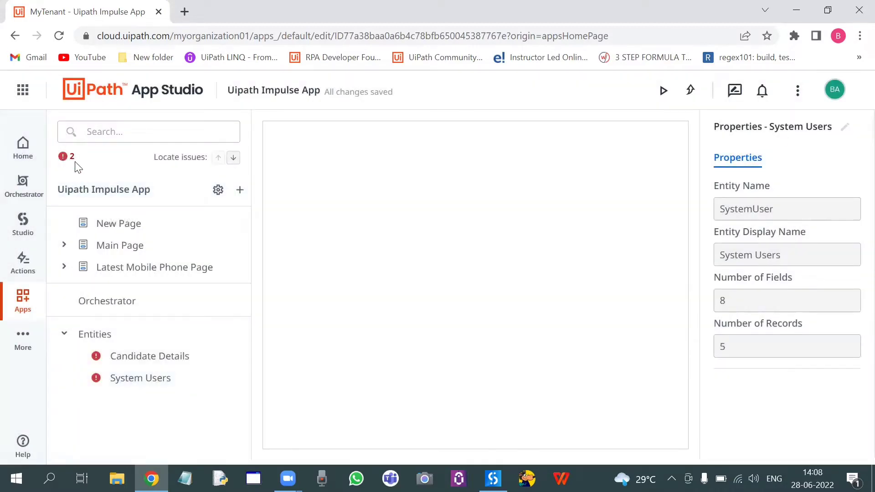
Step: Inspect the replacement options for the flagged Candidate Details entity and leave without replacing it
mouse_move(98, 359)
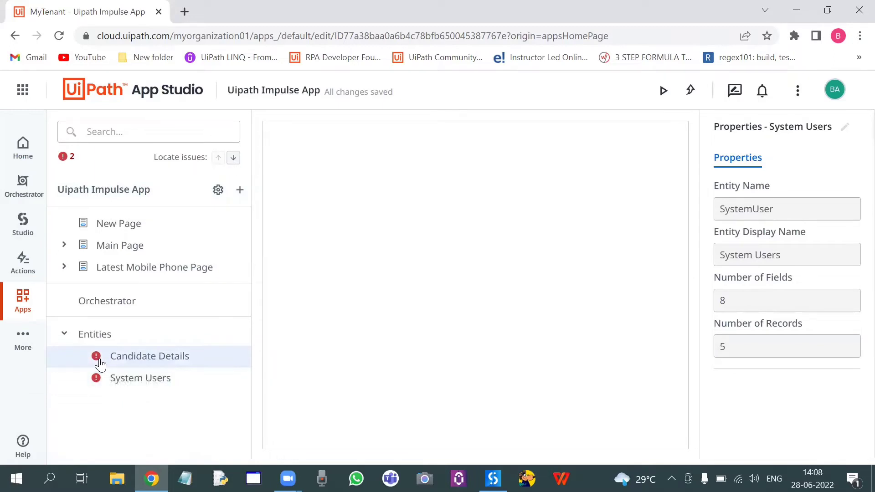
click(138, 360)
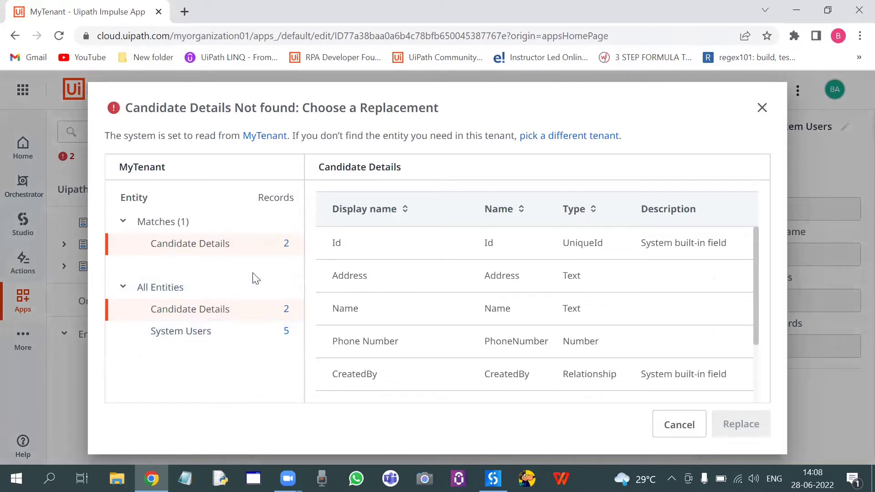
click(184, 249)
click(122, 222)
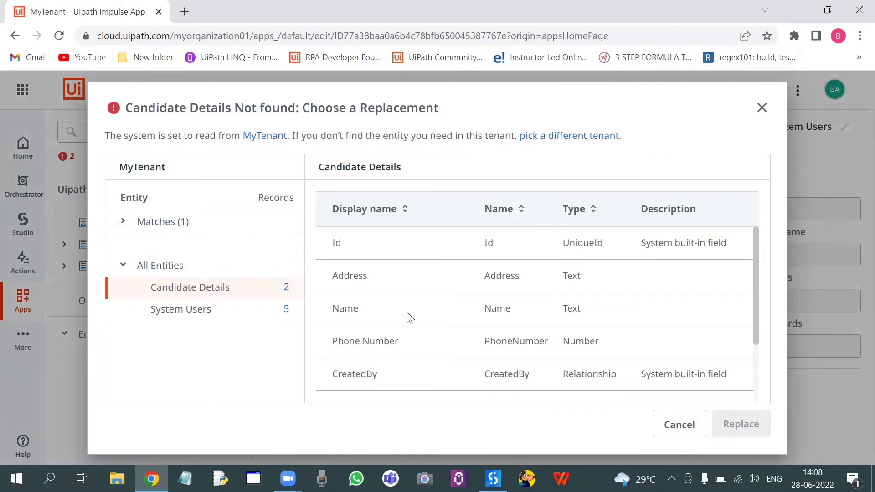
click(677, 425)
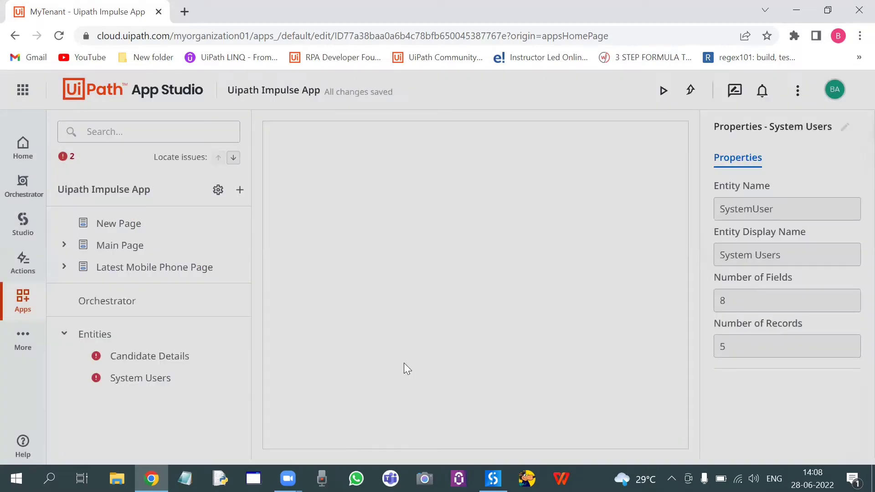
Step: Delete the Candidate Details and System Users entities from the app
right_click(170, 354)
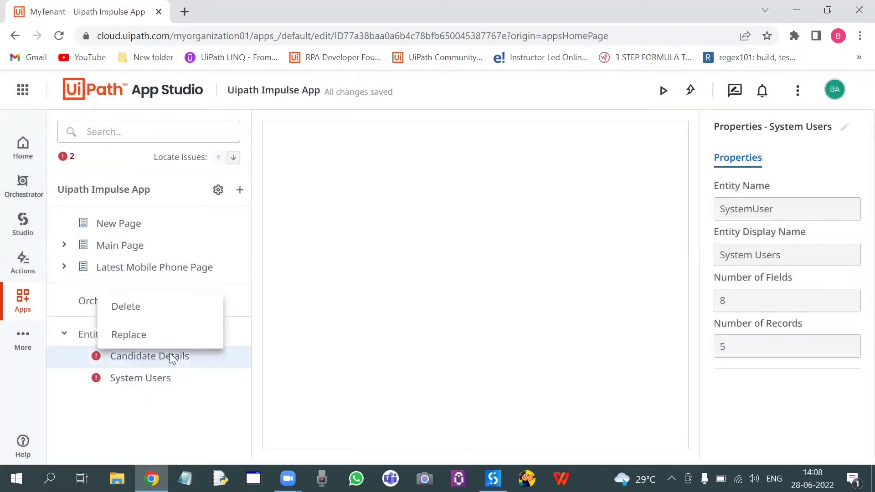
click(154, 311)
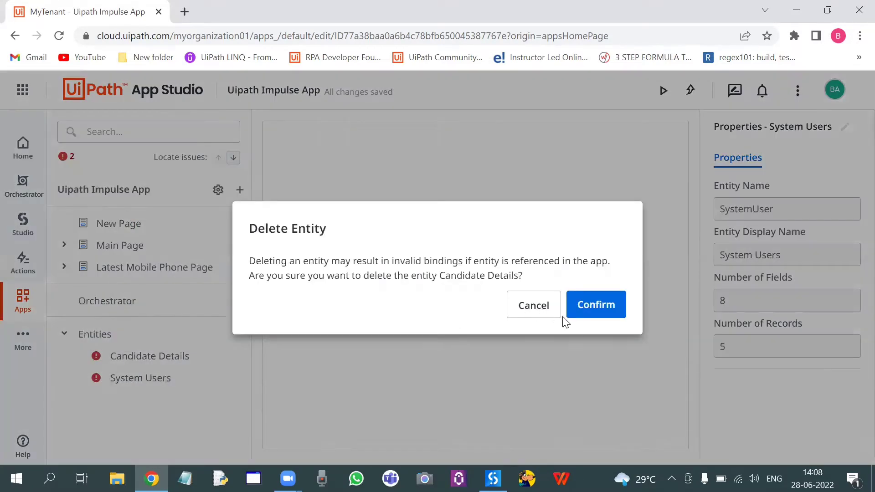
click(592, 315)
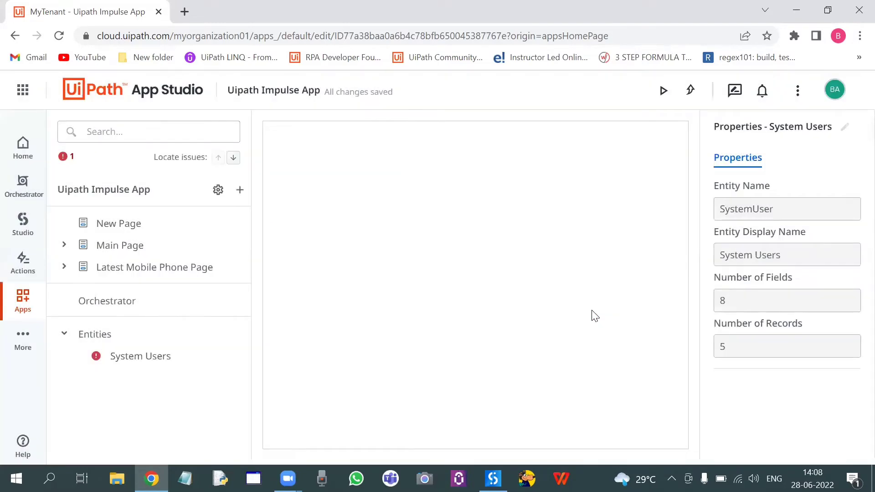
right_click(132, 370)
click(141, 313)
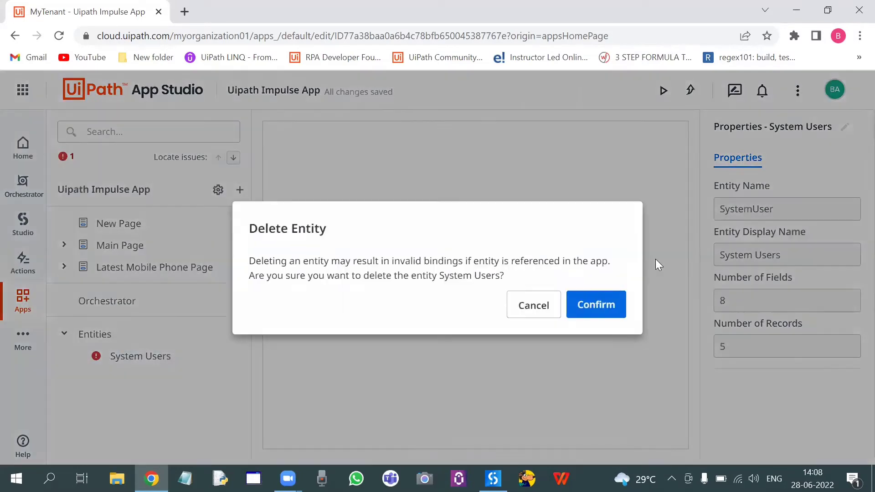
click(607, 295)
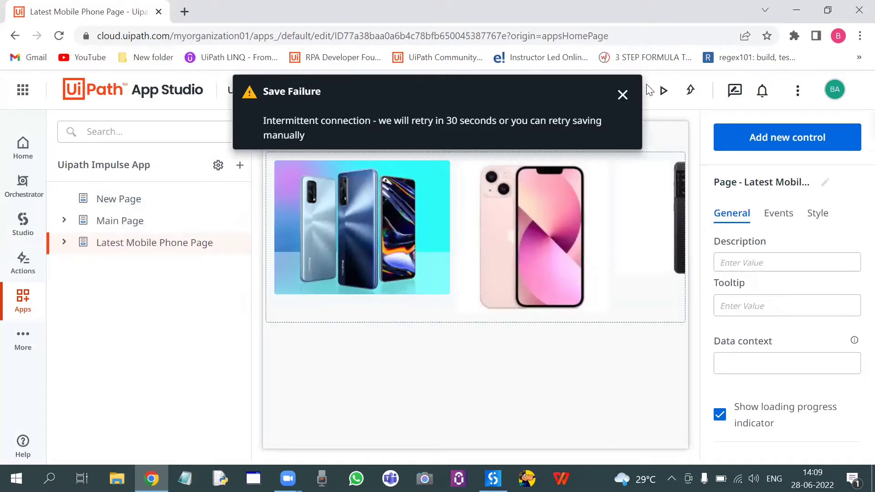
click(623, 95)
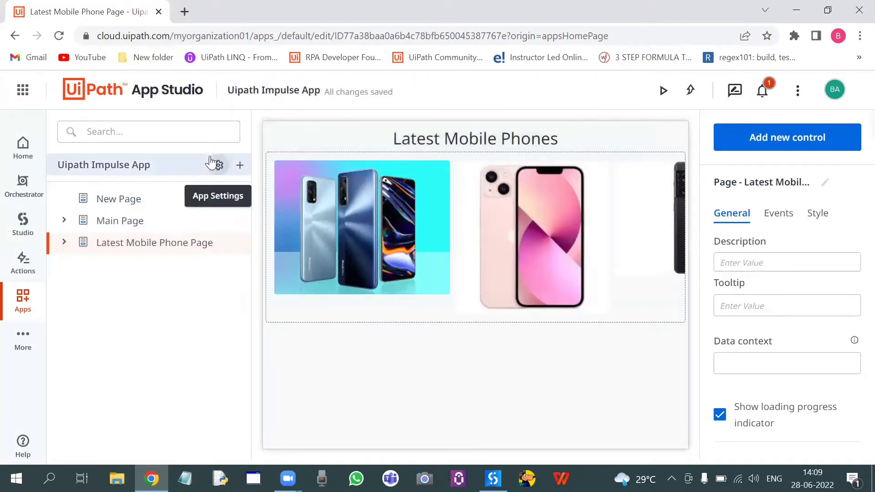
Step: Add a page to the app from the Blank Page template and rename it as Create Table
click(241, 167)
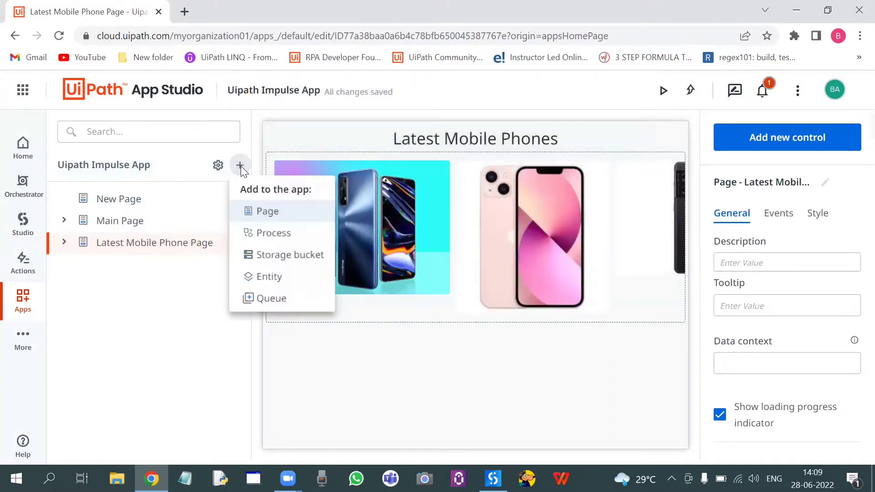
click(285, 214)
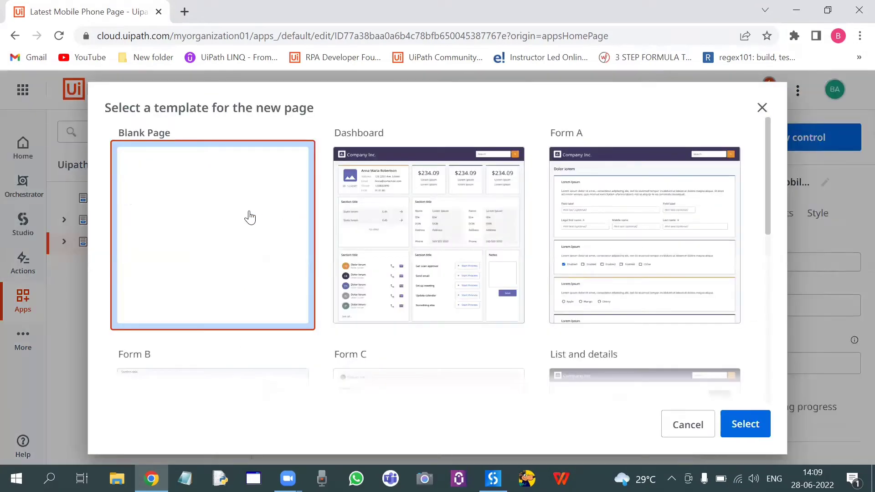
click(752, 424)
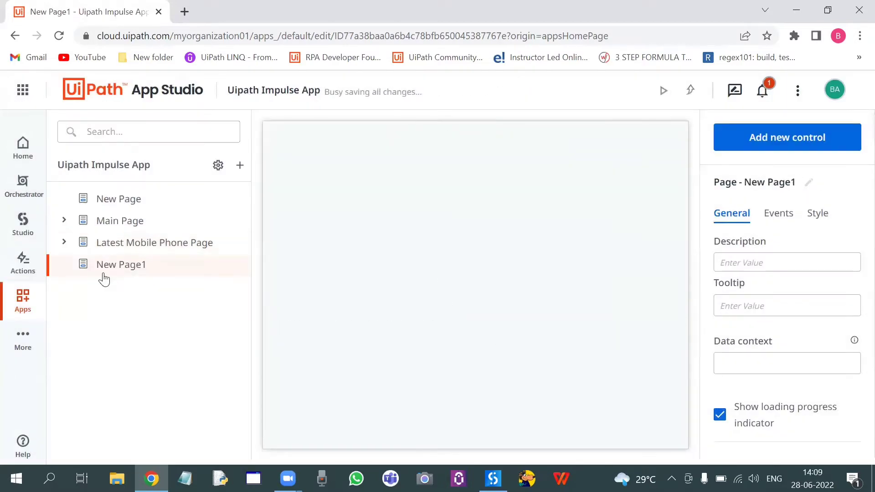
right_click(104, 279)
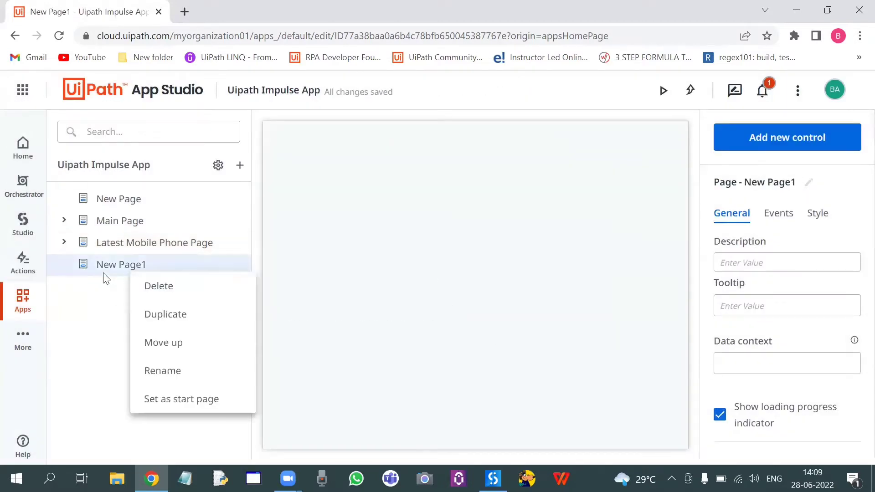
click(209, 379)
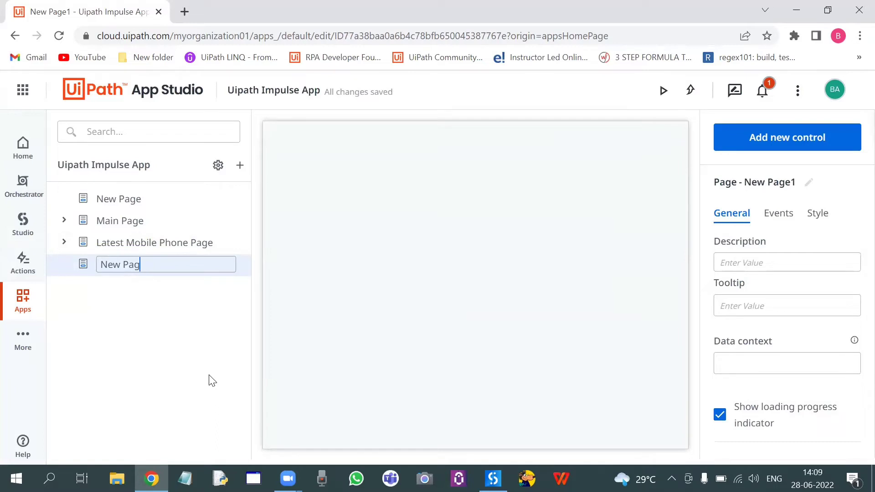
key(BackSpace)
key(BackSpace)
key(BackSpace)
key(BackSpace)
key(BackSpace)
key(BackSpace)
key(BackSpace)
key(Return)
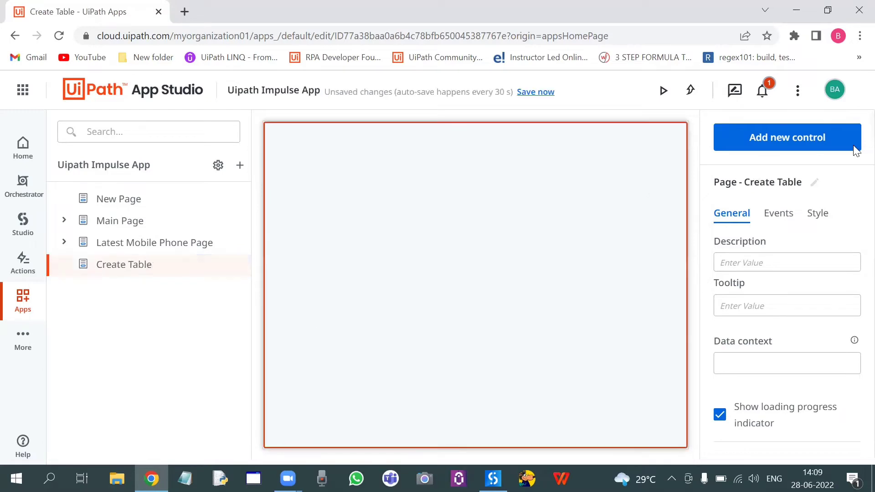
Step: Add a Header control to the Create Table page and set its text to "How to Create A table in Uipath Apps"
click(786, 139)
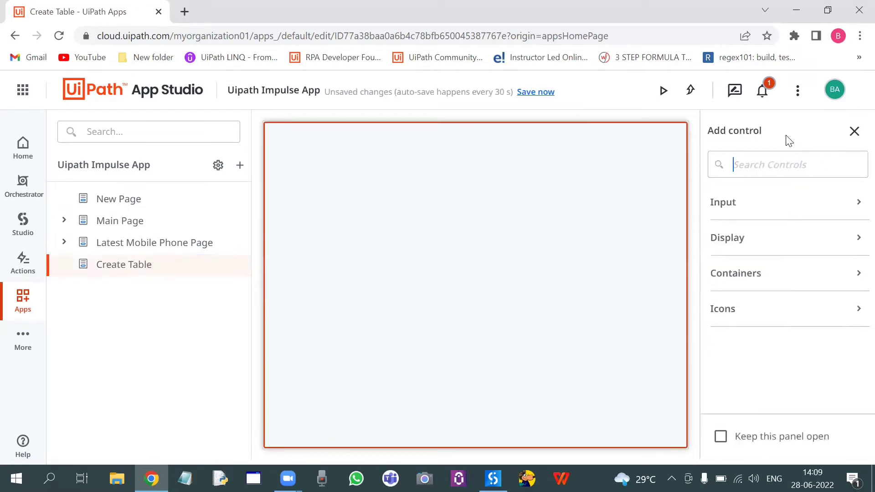
text(header)
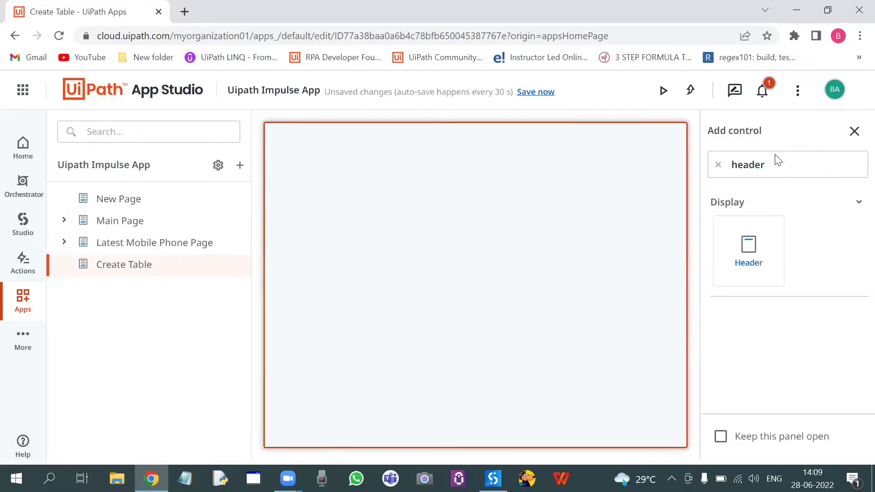
drag(752, 273, 471, 179)
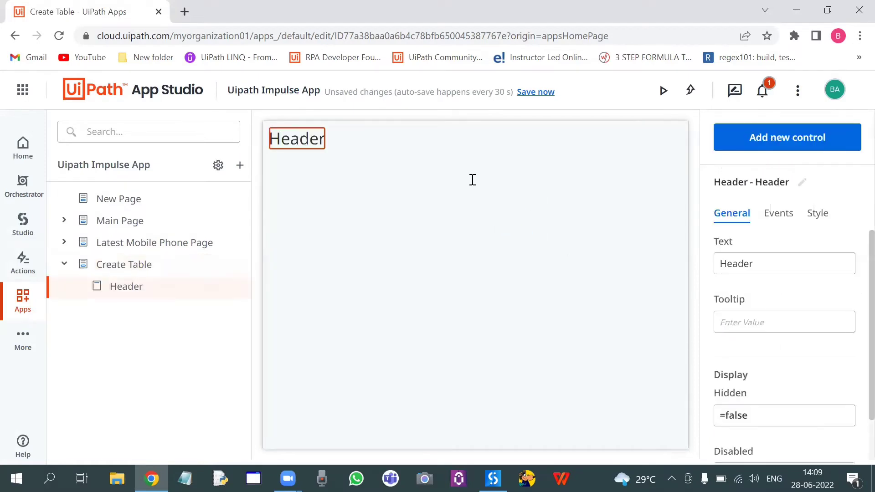
double_click(731, 260)
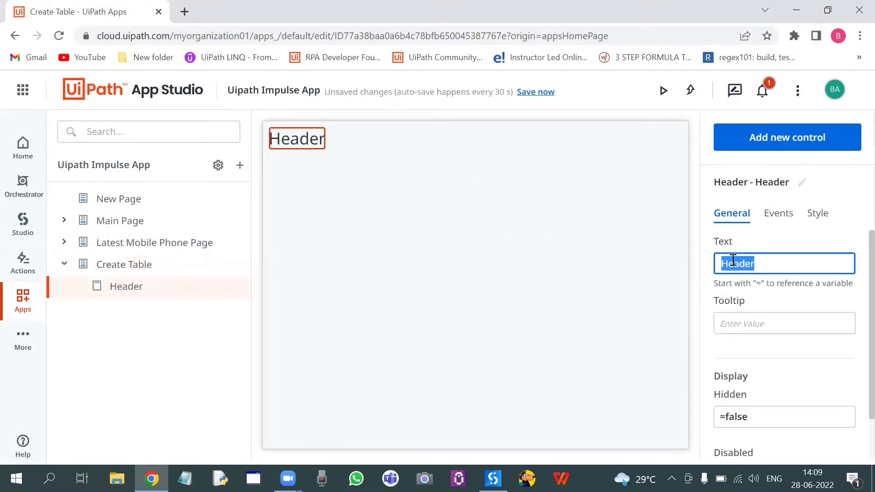
text(He)
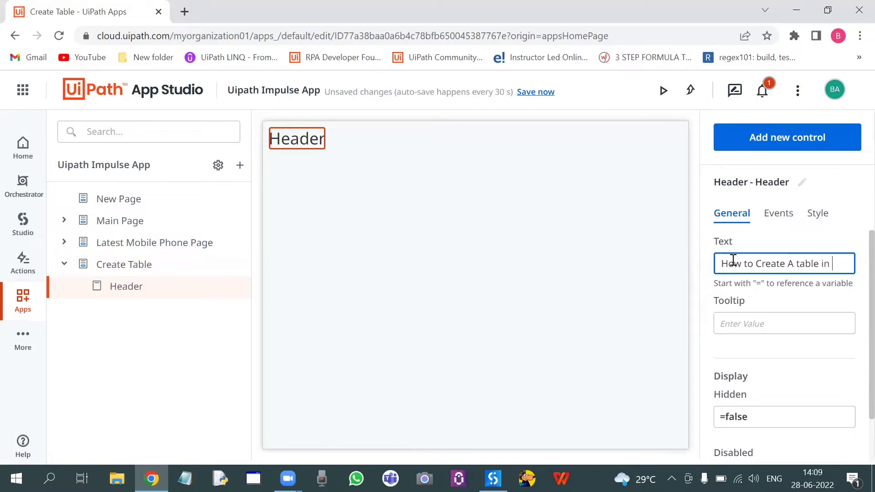
text(ath Apps)
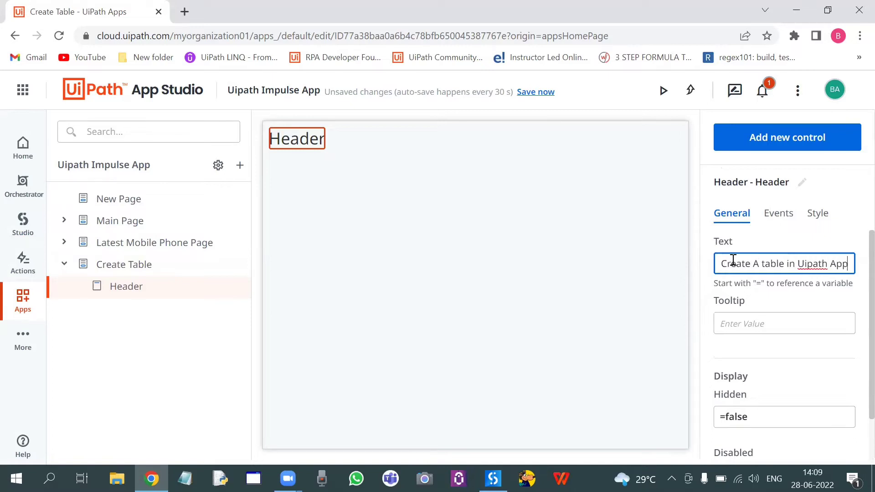
click(595, 259)
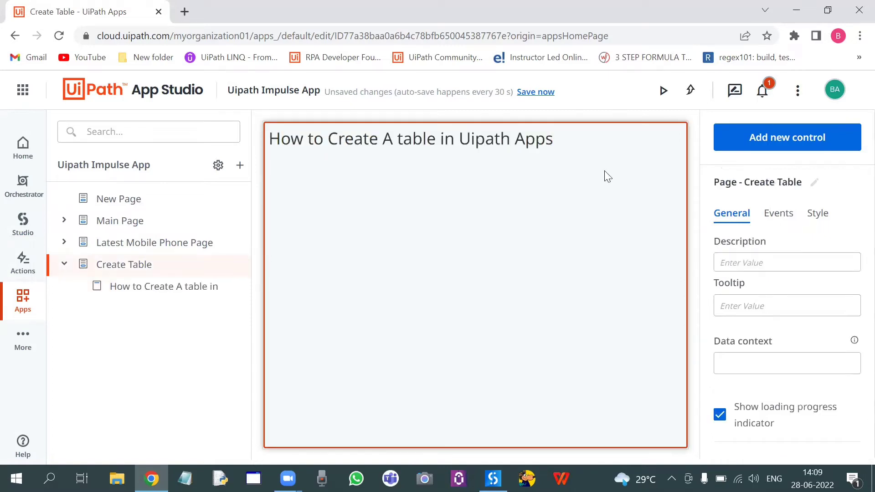
Step: Center the "How to Create A table in Uipath Apps" header horizontally on the Create Table page
click(497, 142)
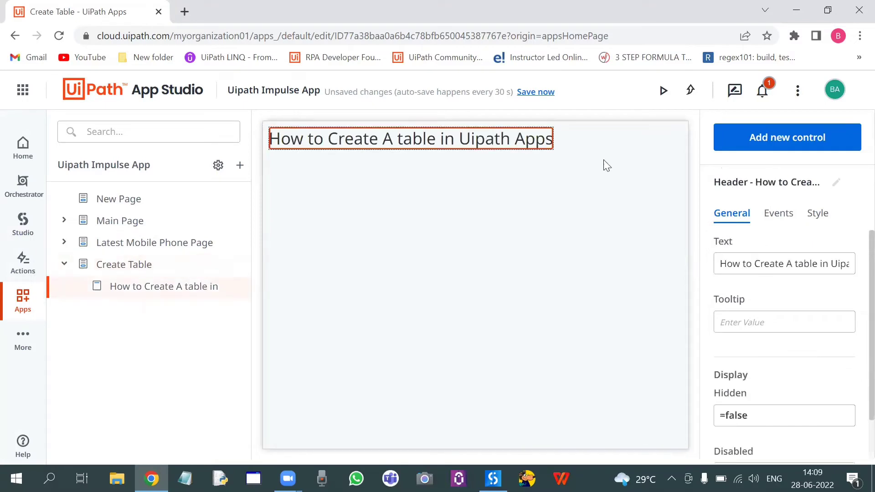
click(818, 215)
click(768, 259)
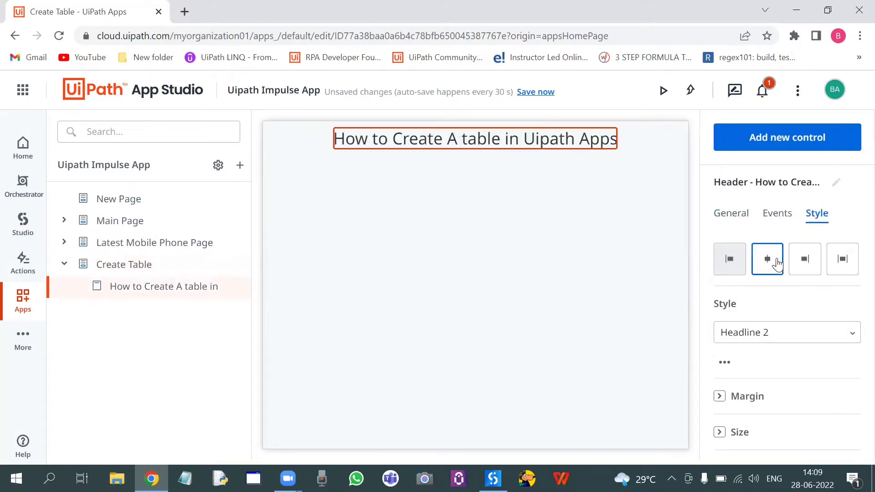
Step: Find the Table control and add it to the Create Table page below the header
click(539, 241)
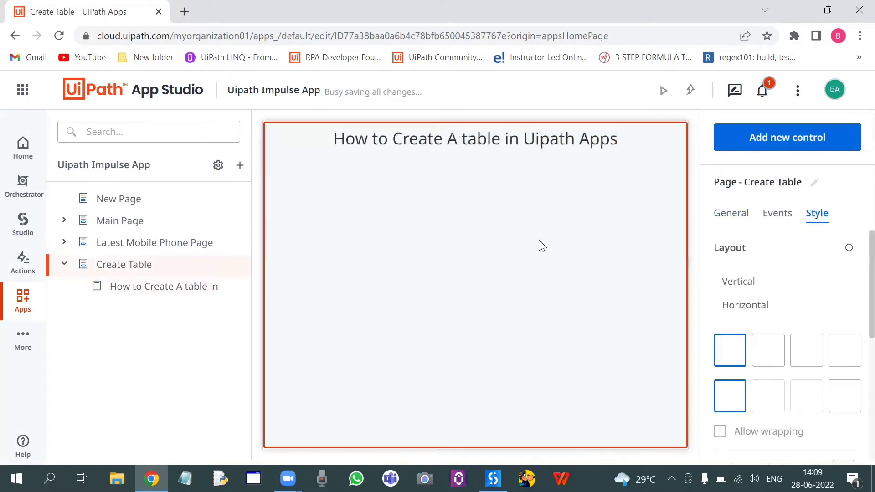
click(786, 136)
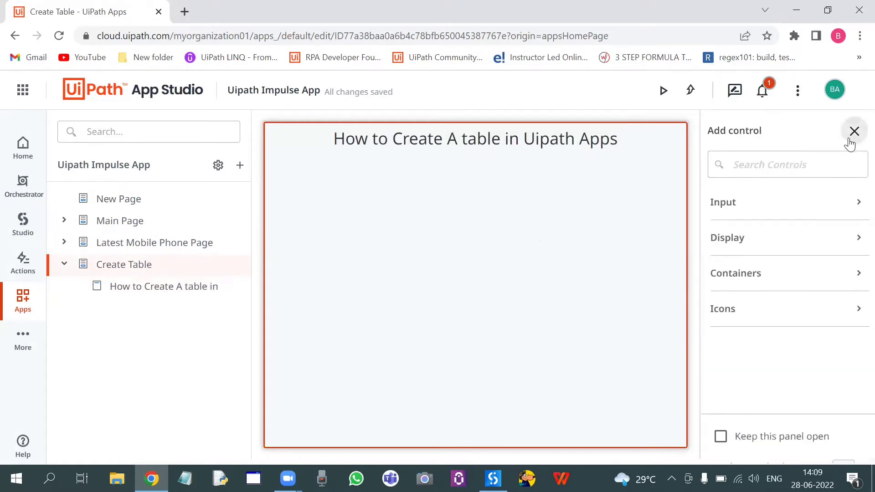
click(854, 132)
click(770, 142)
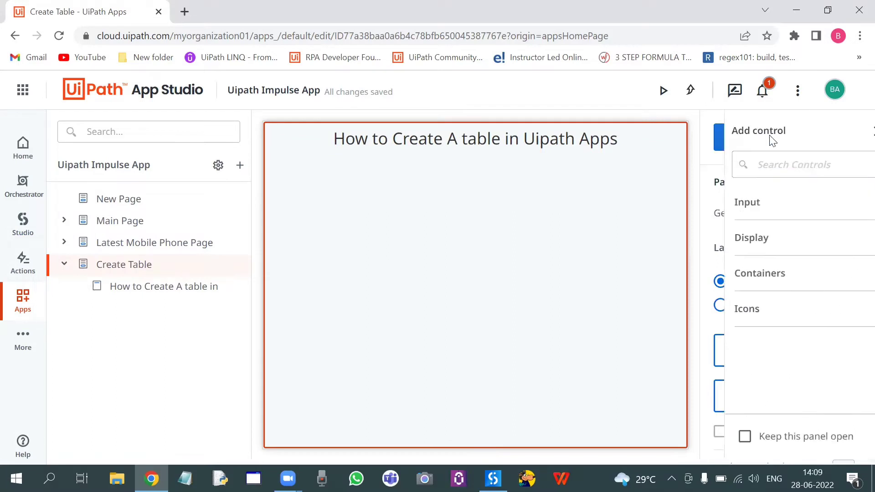
text(table)
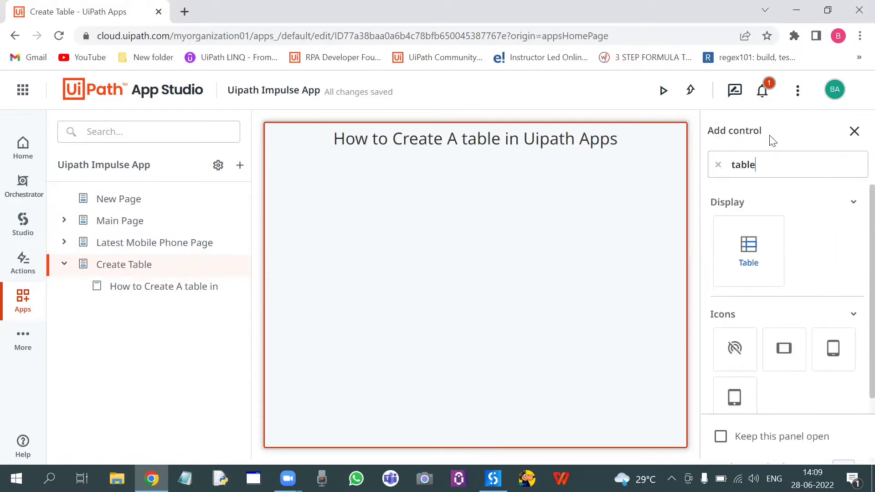
drag(748, 244, 553, 222)
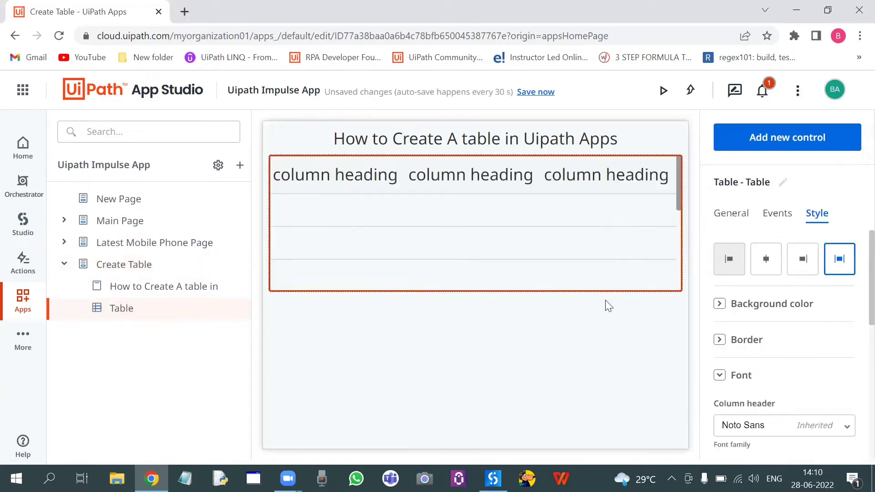
Step: Add the Candidate Details entity from MyTenant to the app, together with its linked System Users entity
click(730, 218)
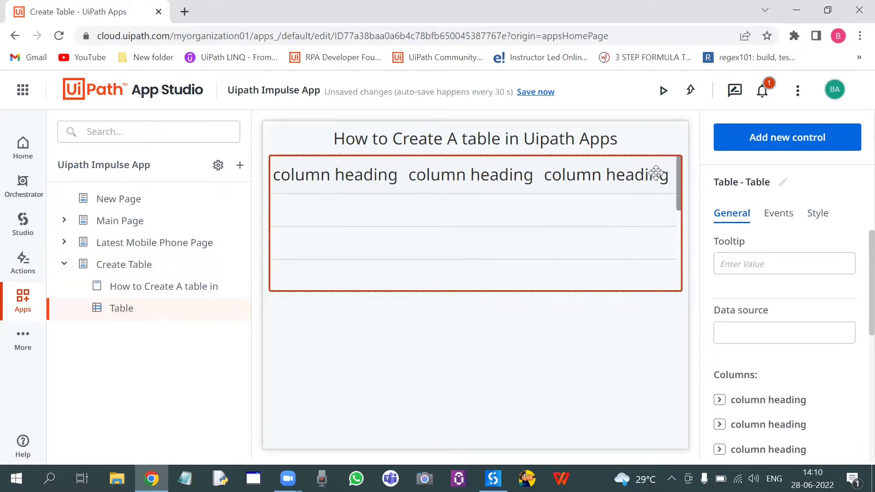
click(736, 332)
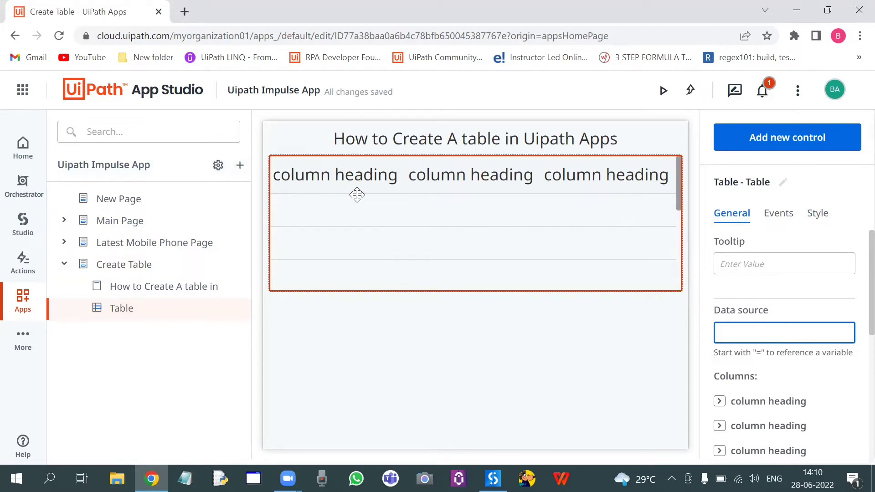
click(239, 166)
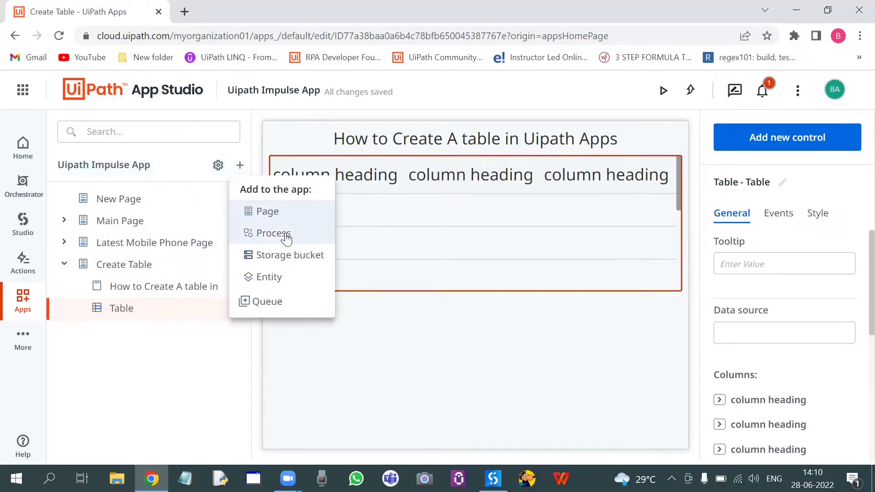
click(289, 283)
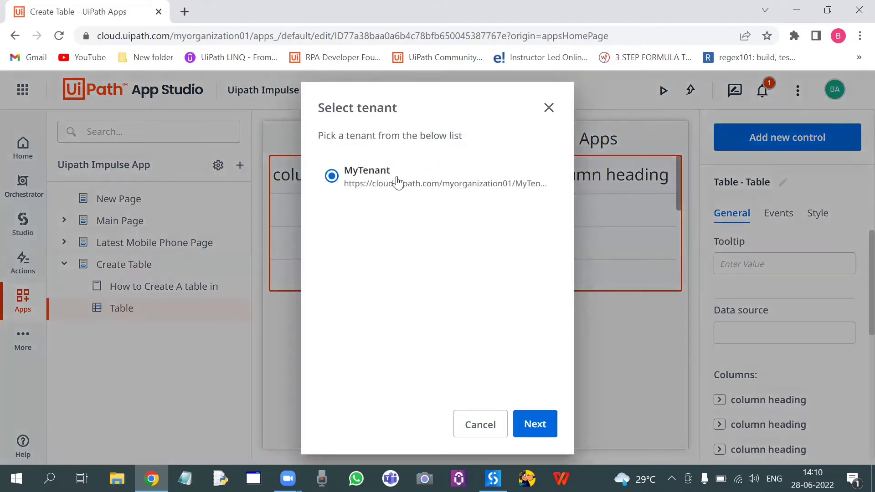
click(534, 423)
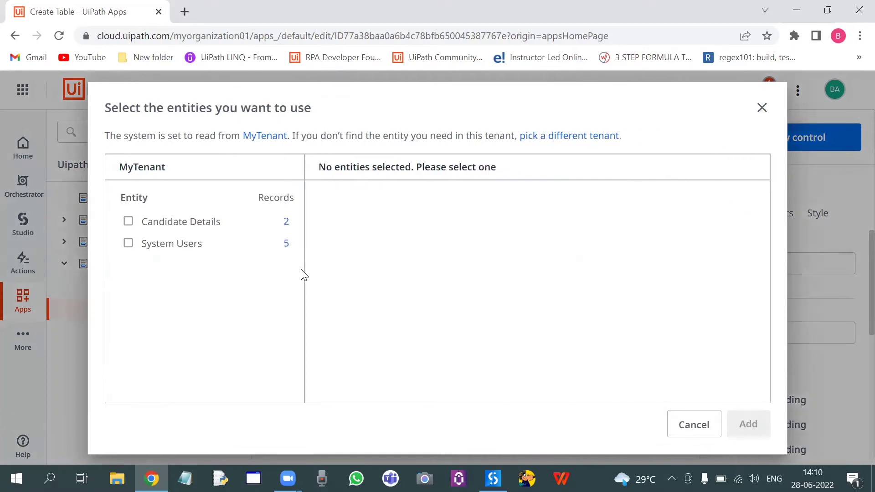
click(131, 221)
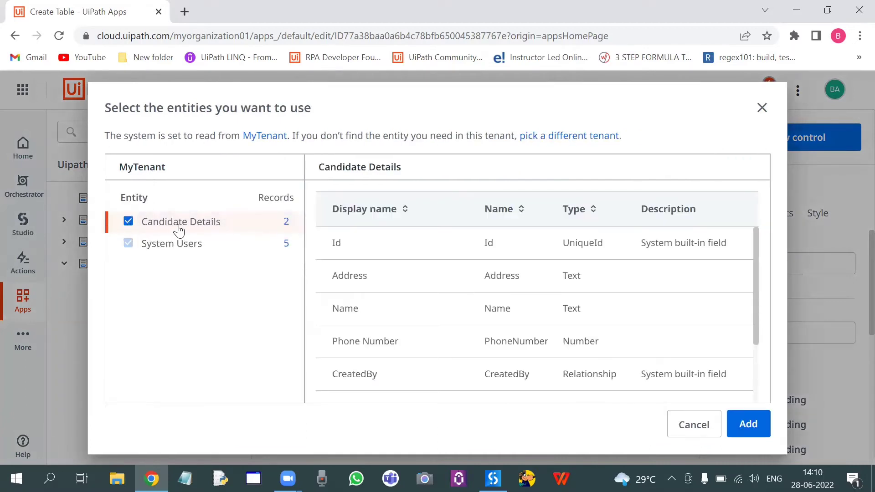
click(742, 429)
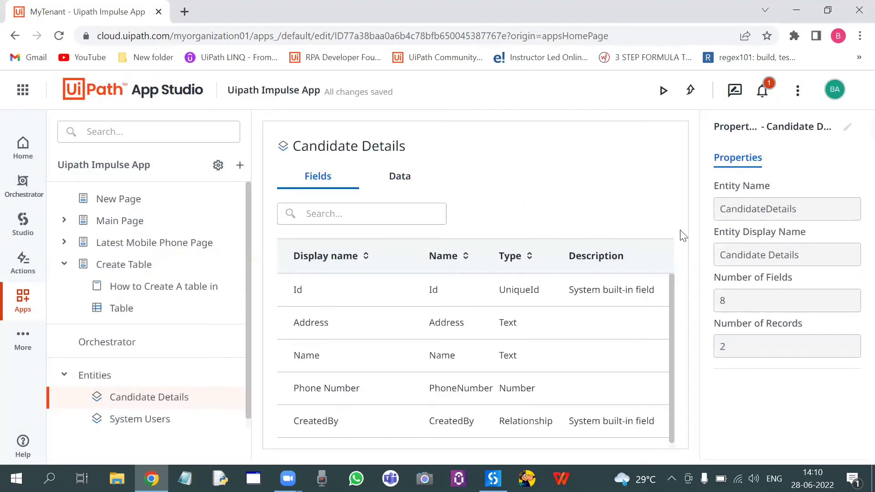
Step: Set the table's data source on the Create Table page to the Candidate Details entity
click(184, 288)
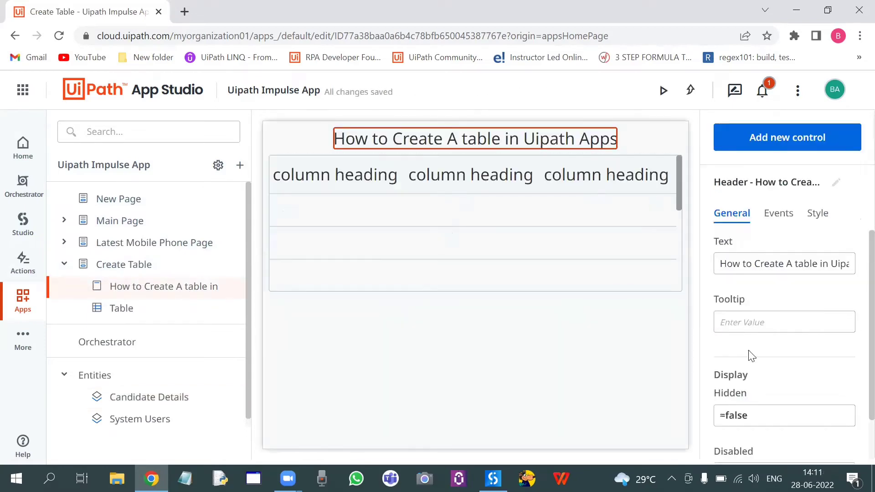
click(553, 189)
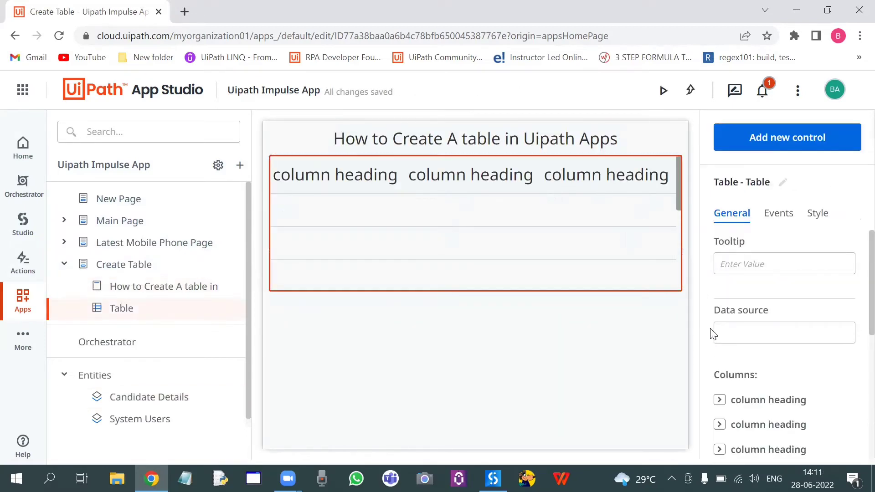
click(724, 329)
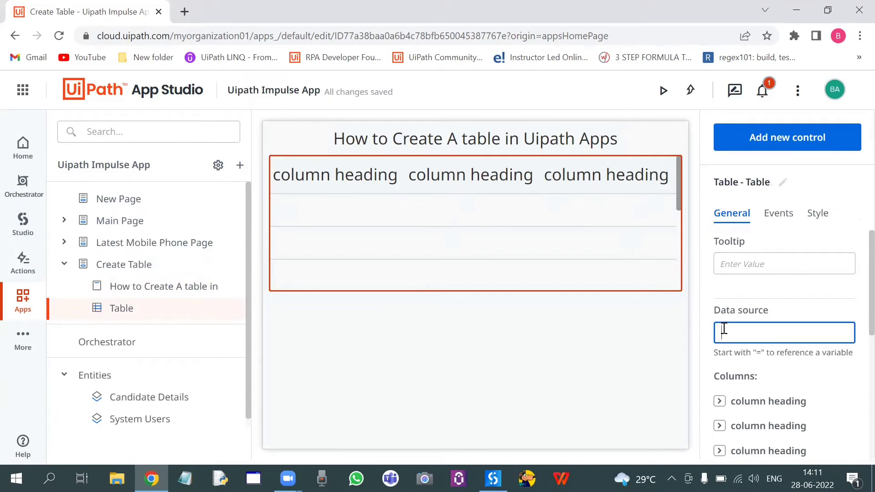
text(=)
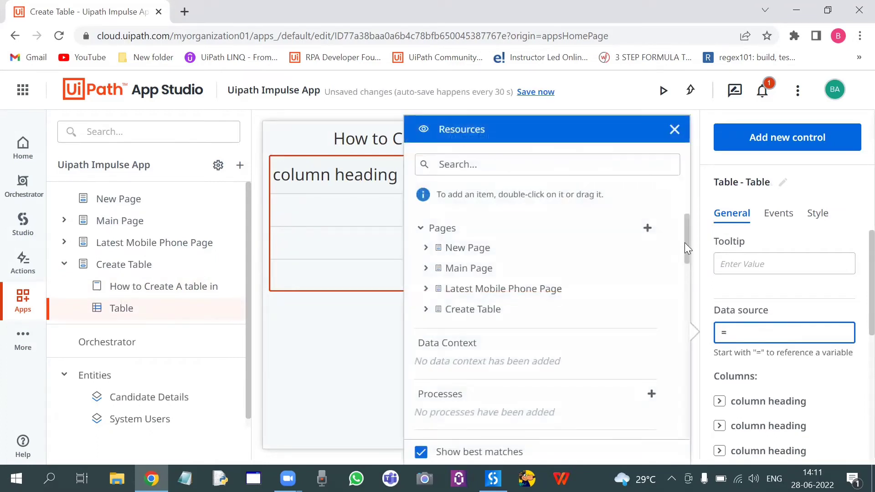
drag(687, 248, 687, 283)
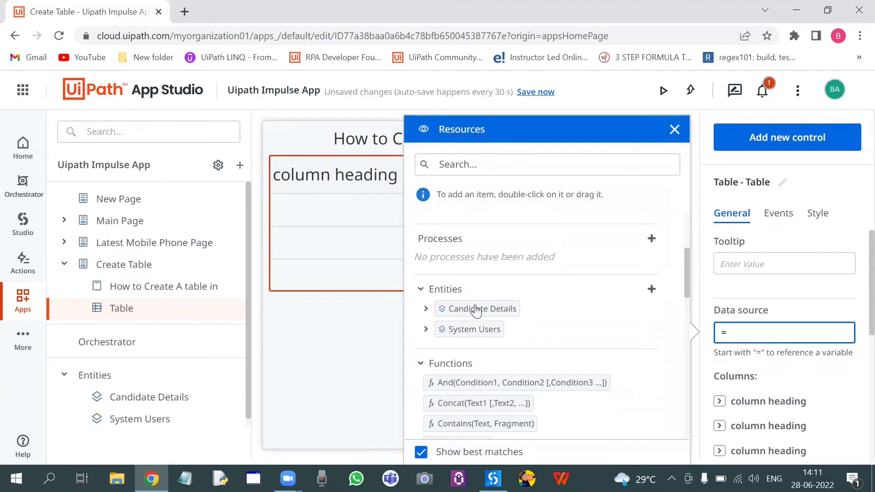
drag(480, 308, 737, 337)
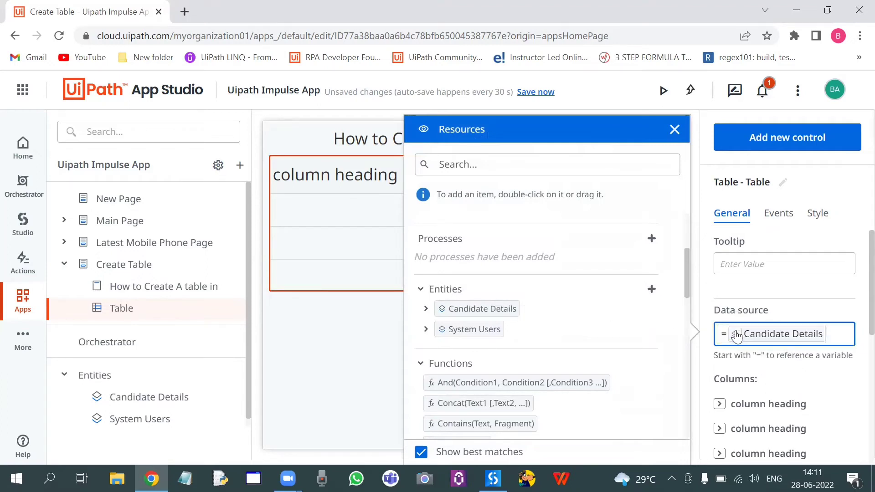
click(675, 130)
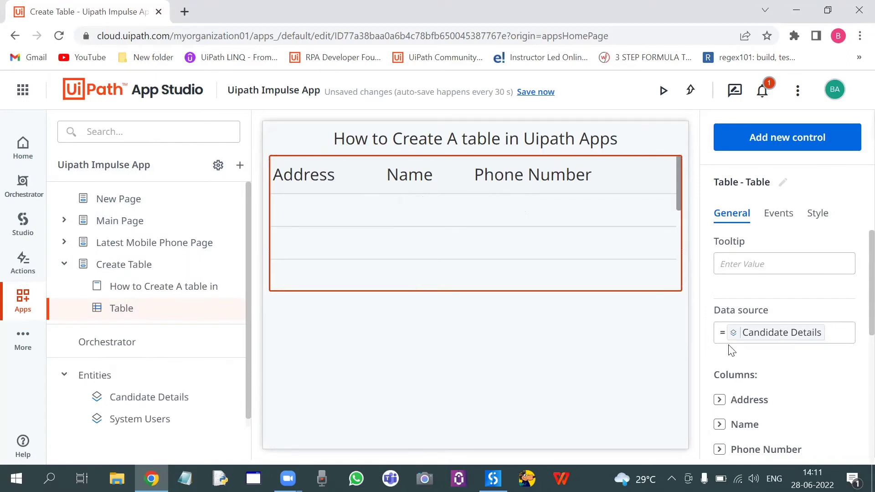
Step: Reorder the table's columns so that Name comes before Address, and save the app's changes
scroll(856, 294, down, 1)
scroll(856, 294, down, 1)
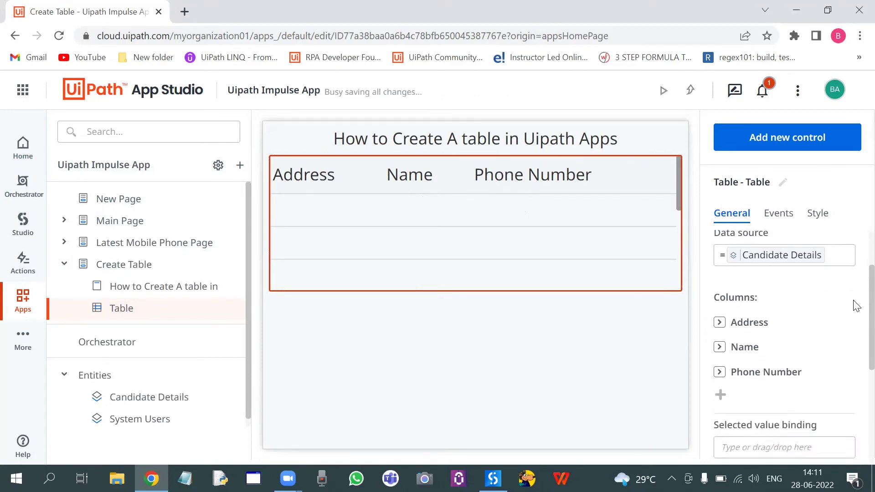
mouse_move(772, 350)
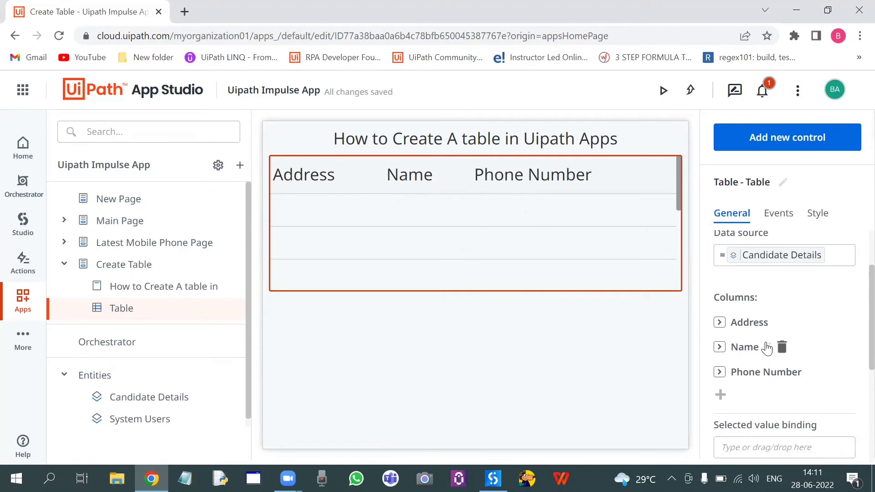
drag(767, 347, 766, 325)
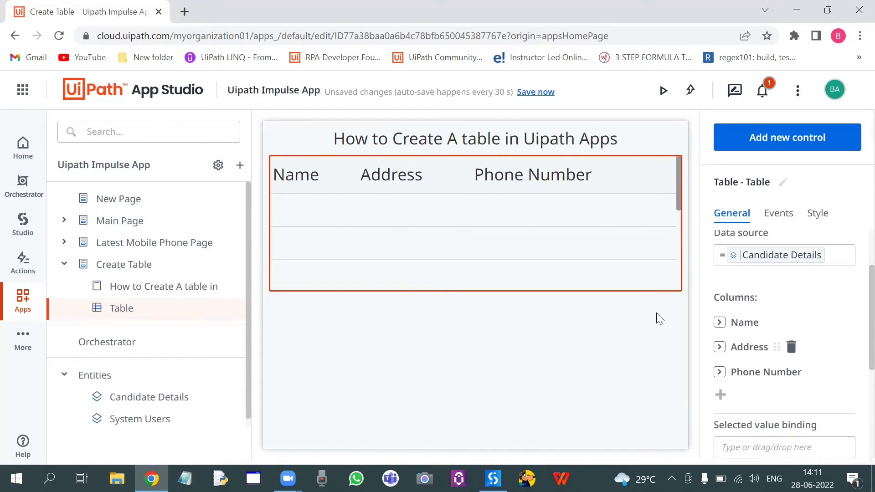
click(588, 336)
click(533, 210)
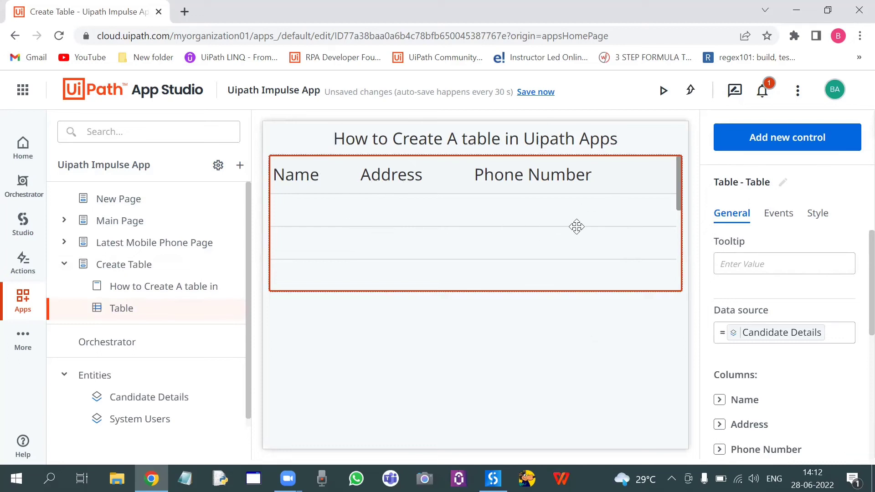
click(534, 92)
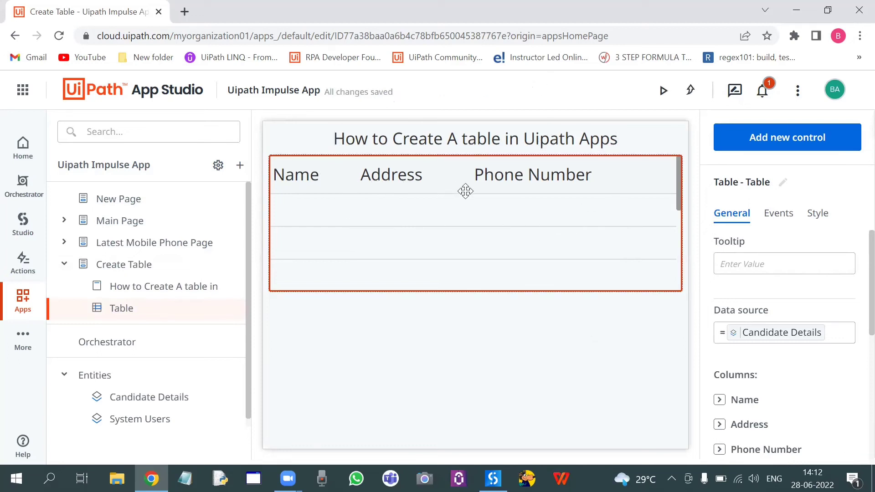
Step: Set the Create Table page as the app's start page and preview the app, returning to the editor
click(125, 273)
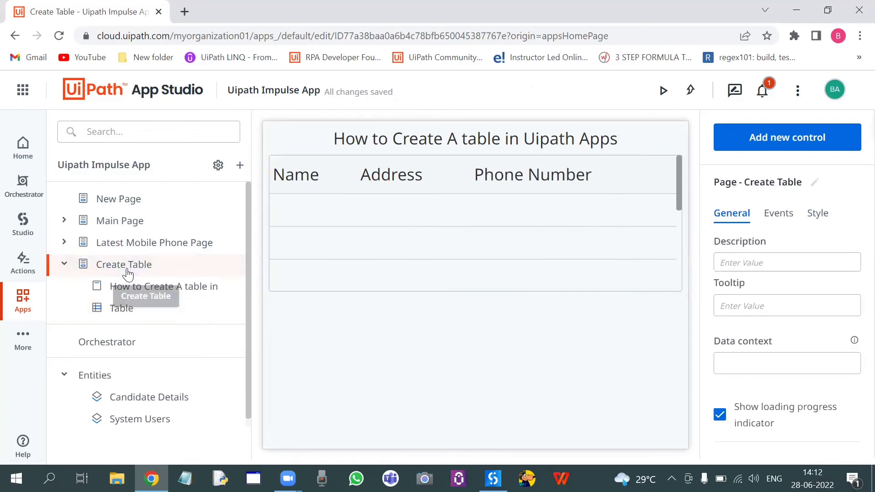
right_click(128, 273)
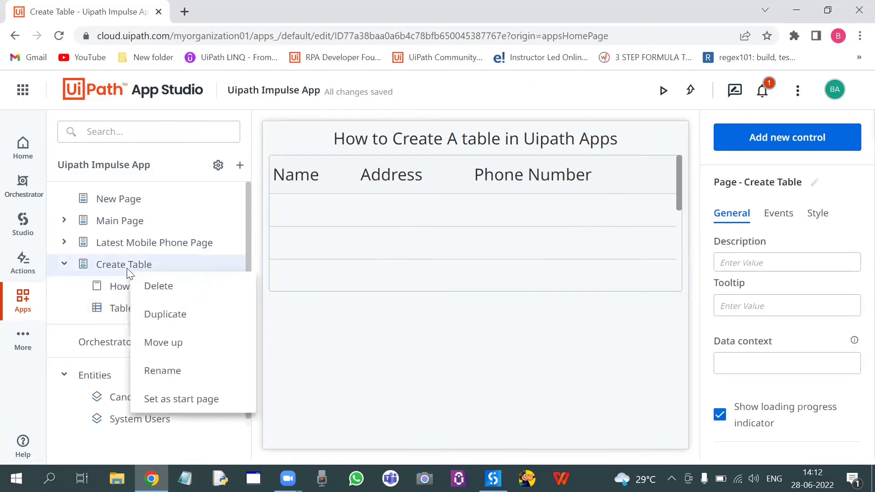
click(201, 403)
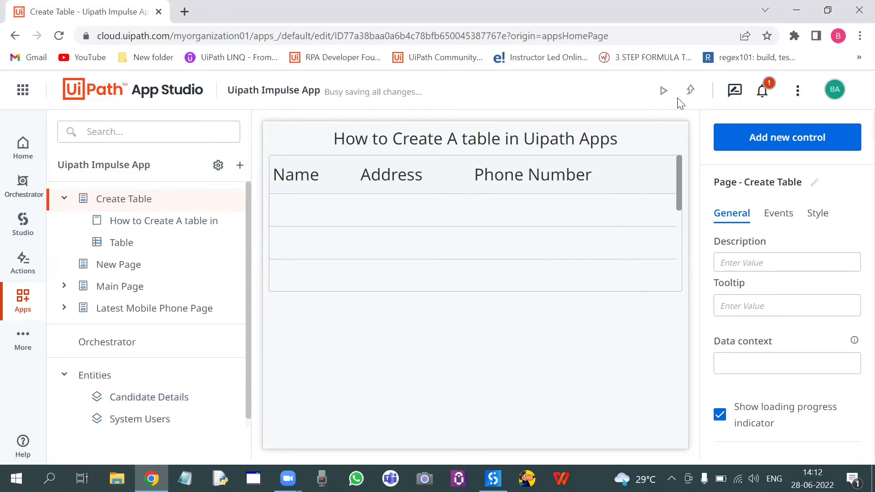
click(665, 98)
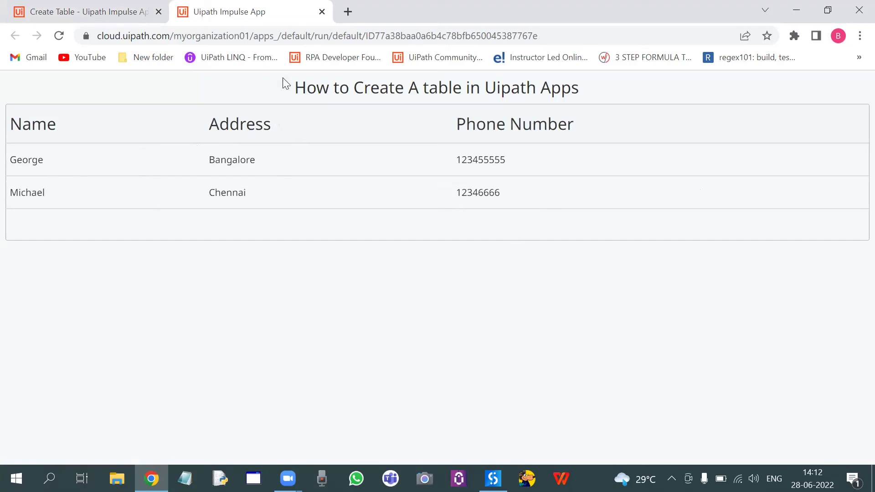
click(135, 15)
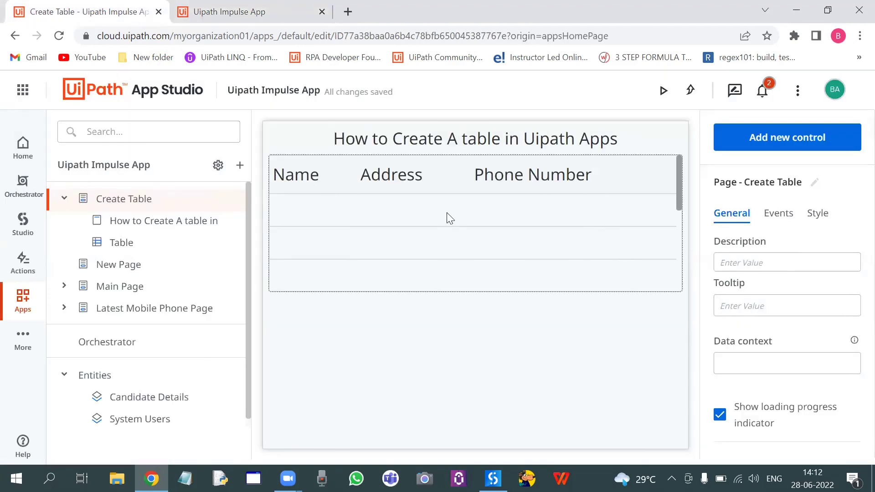